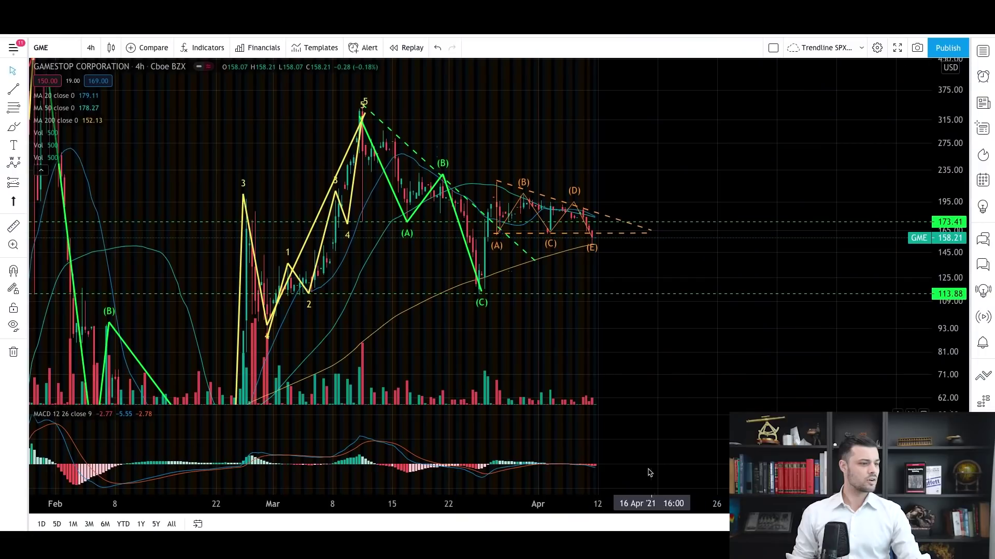
- Examine the wave counts on the 4-hour GME chart from the January peak through the April triangle
drag(579, 504, 638, 512)
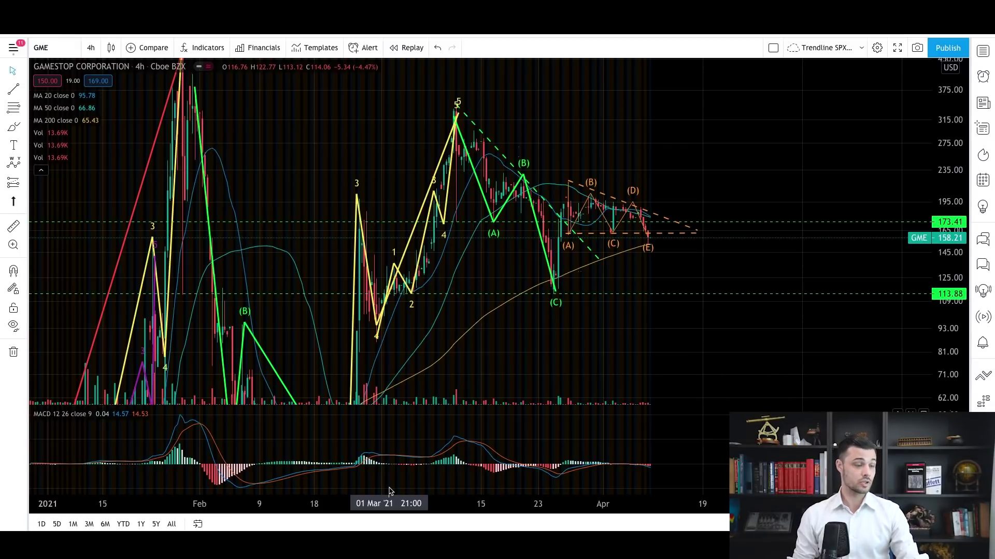
scroll(389, 491, up, 2)
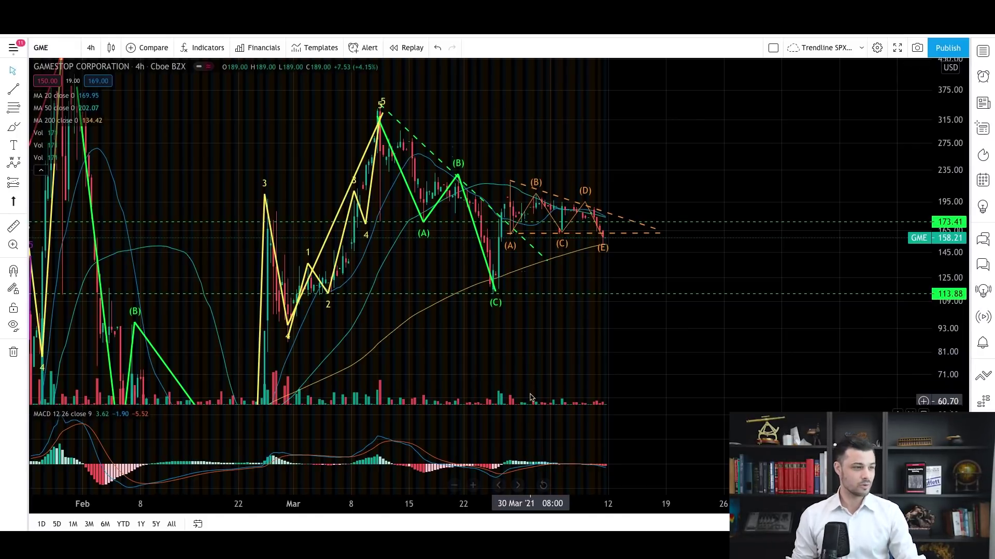
drag(577, 344, 643, 343)
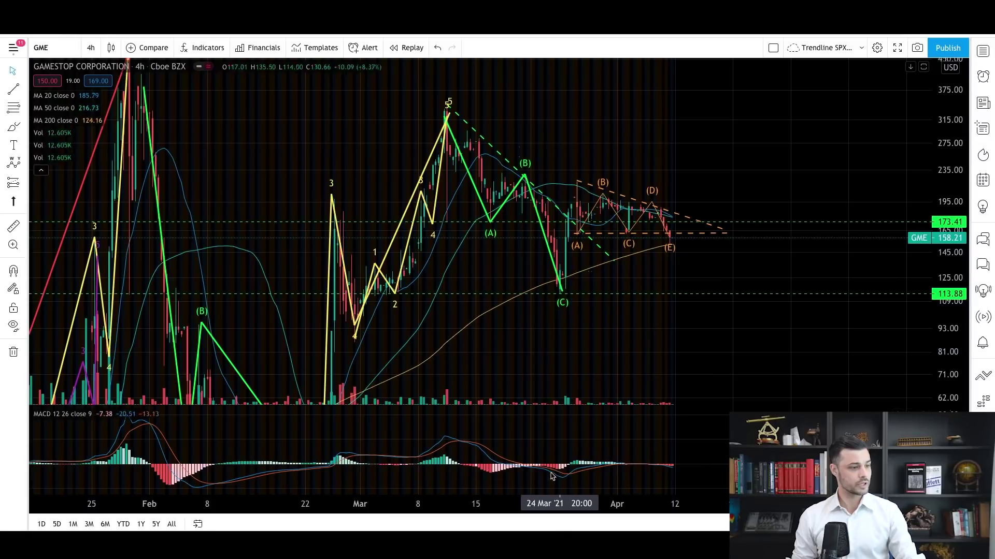
drag(547, 497, 358, 492)
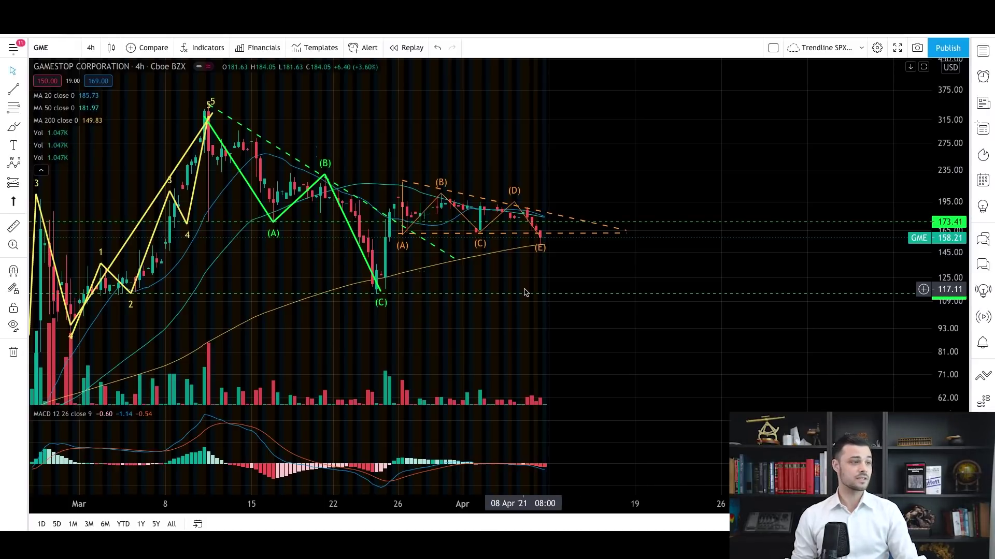
drag(530, 285, 536, 284)
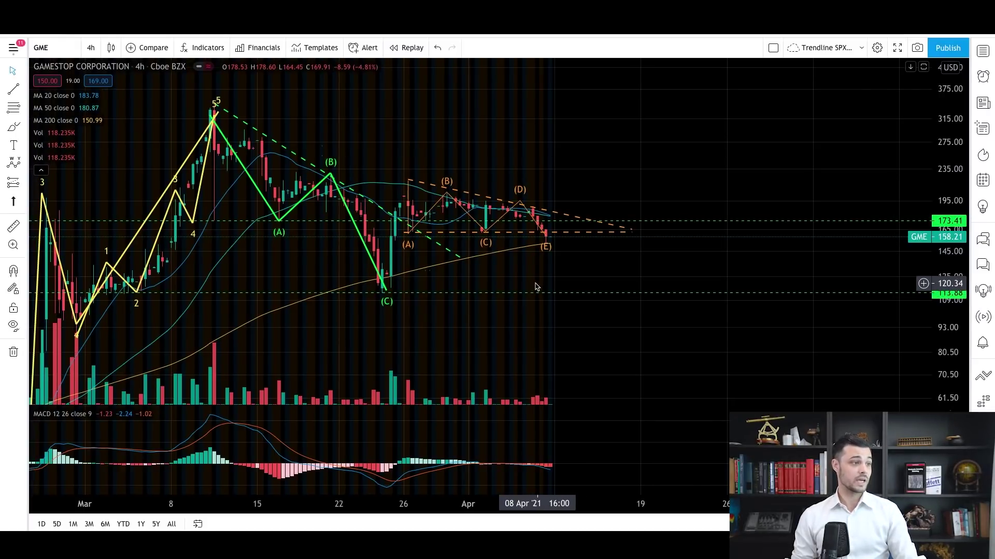
drag(373, 504, 457, 513)
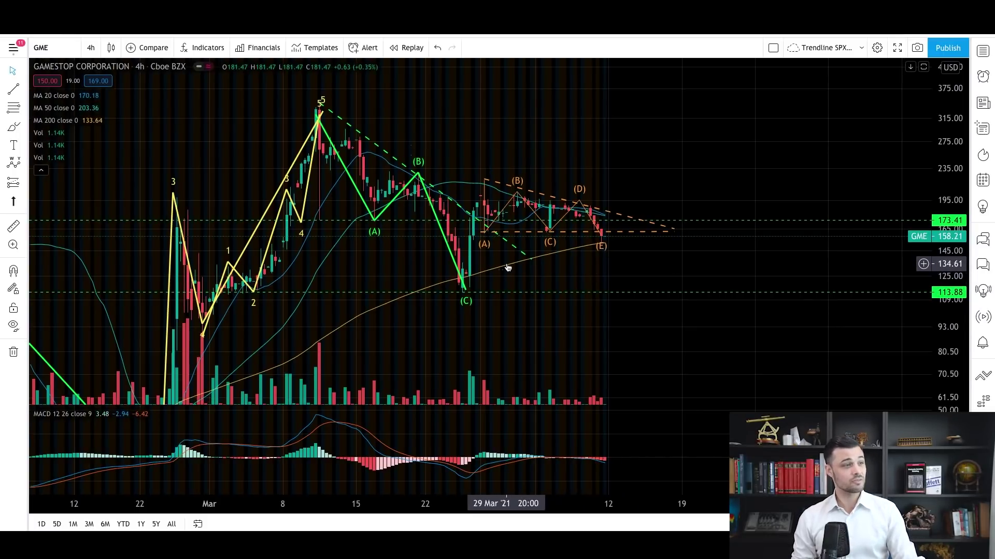
drag(401, 505, 541, 503)
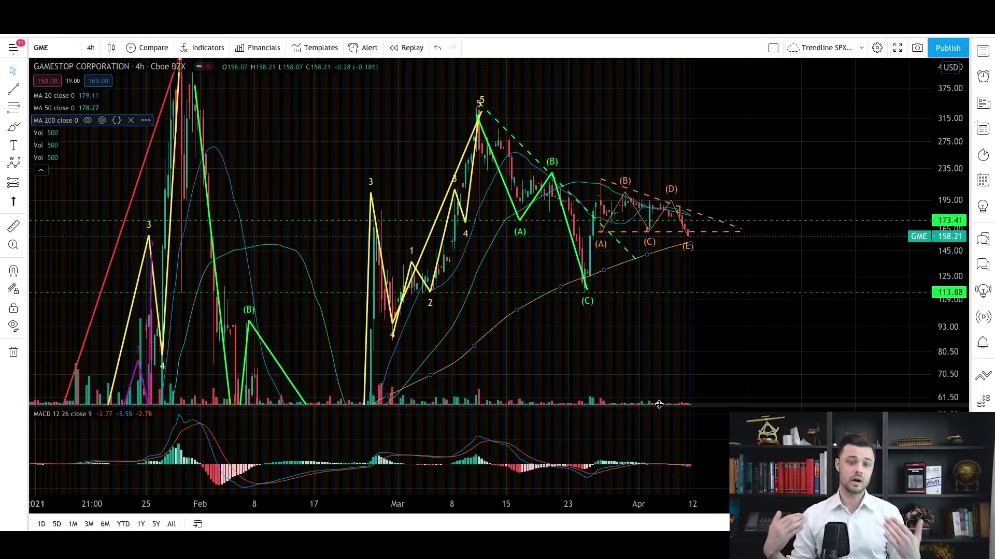
drag(773, 269, 775, 268)
drag(585, 511, 255, 506)
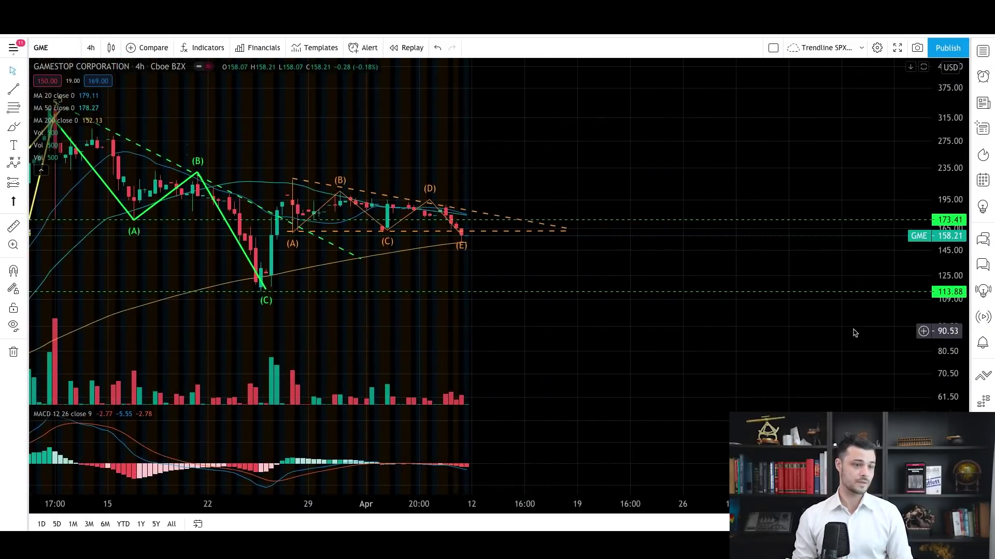
- Examine the orange (A)–(E) triangle on the 4-hour chart at different price and time scales
drag(950, 377, 941, 262)
drag(598, 325, 770, 328)
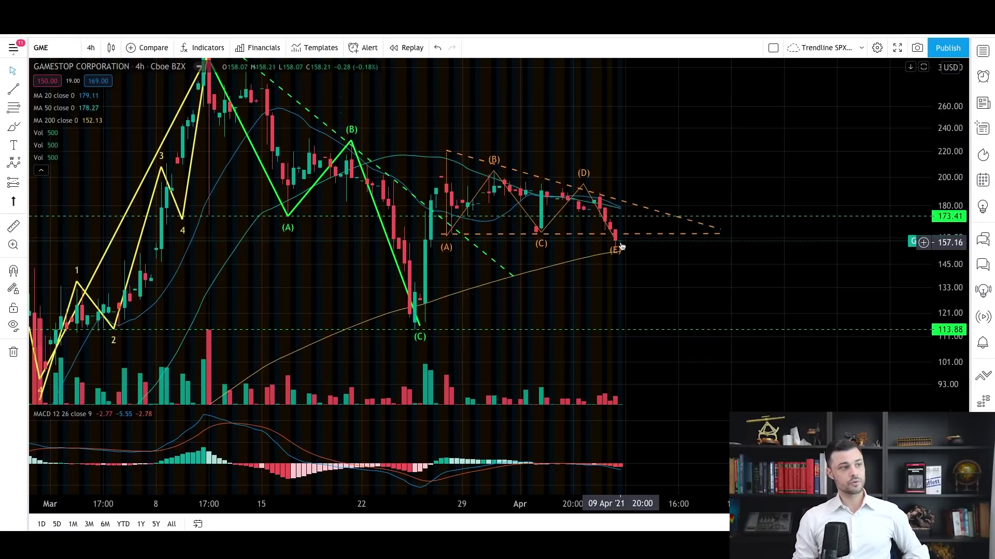
drag(601, 309, 673, 309)
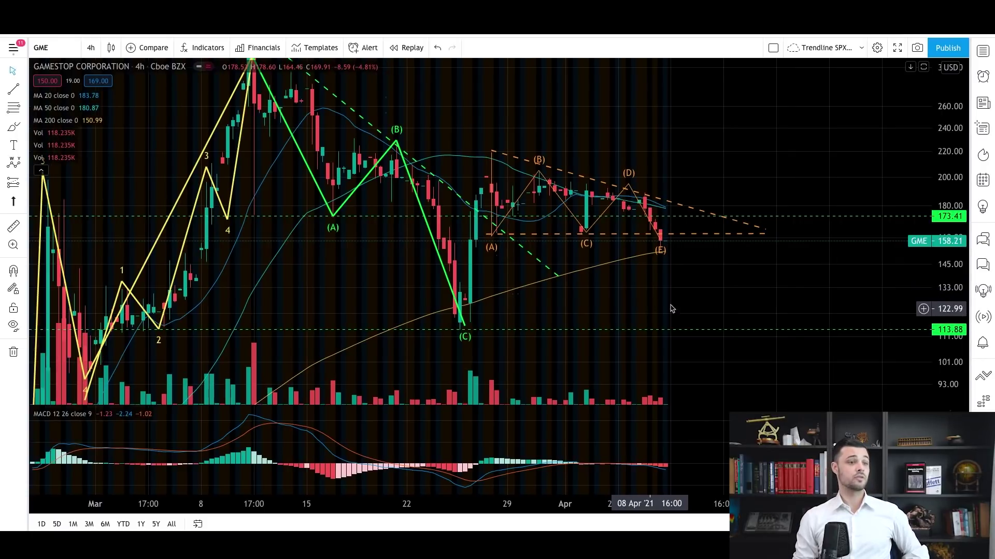
drag(956, 170, 885, 223)
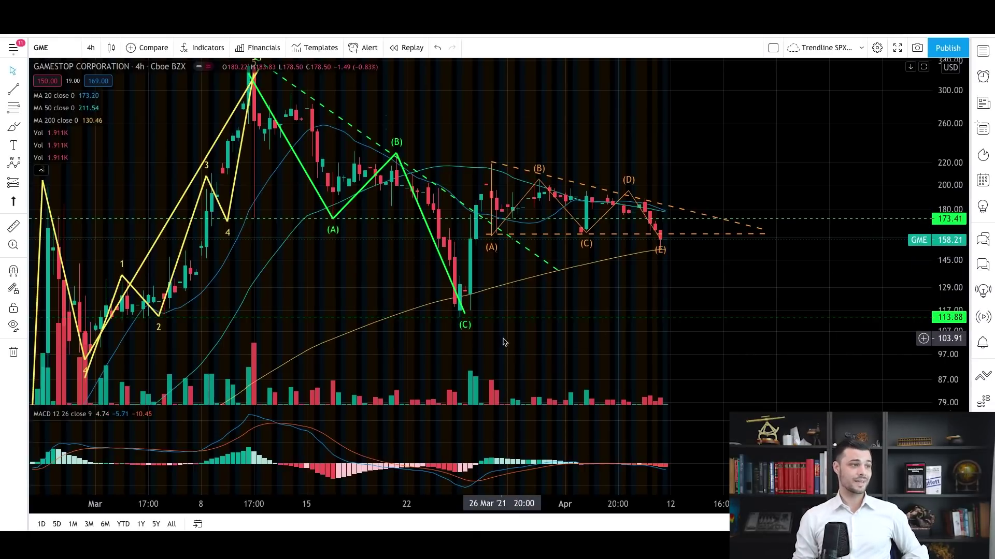
drag(959, 168, 951, 224)
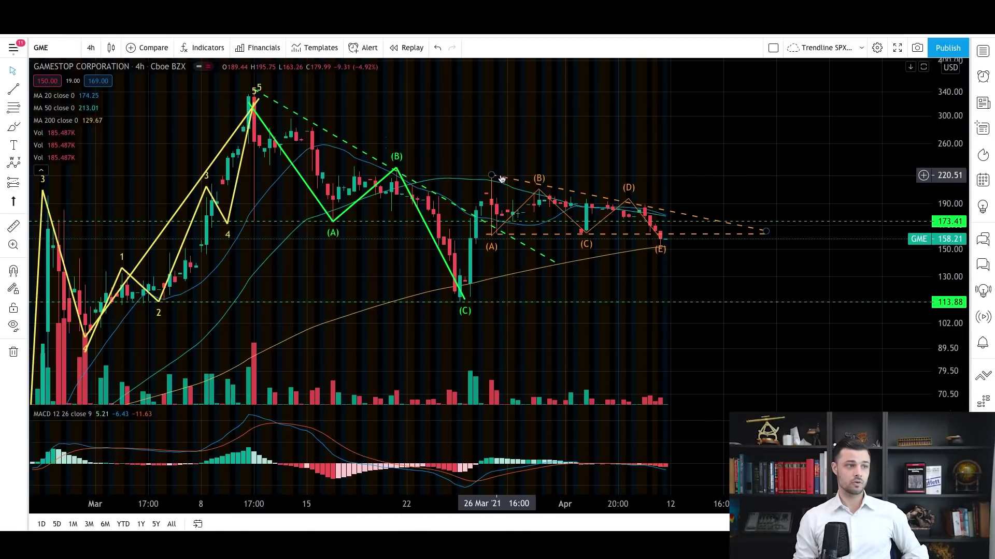
drag(962, 145, 961, 177)
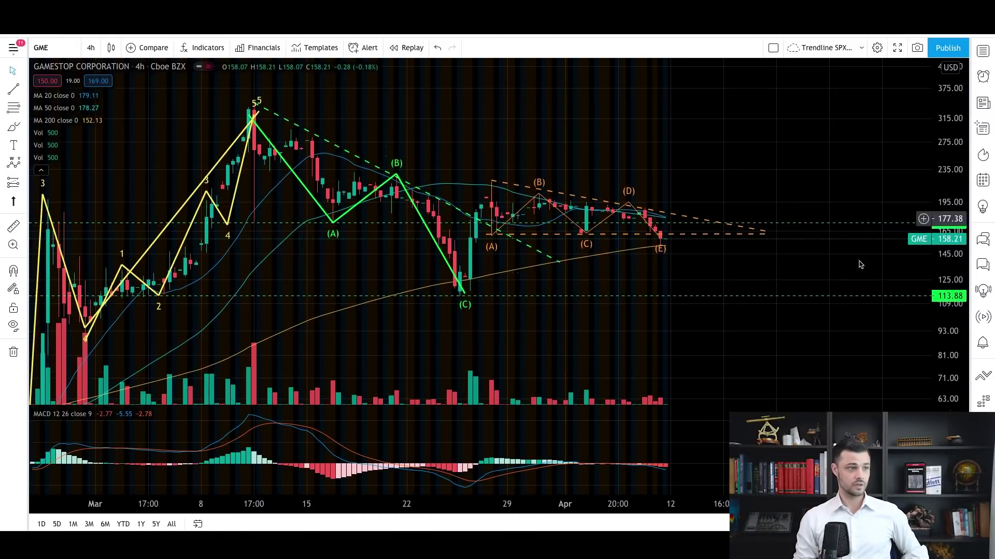
drag(509, 500, 582, 500)
drag(947, 394, 948, 264)
drag(777, 297, 836, 316)
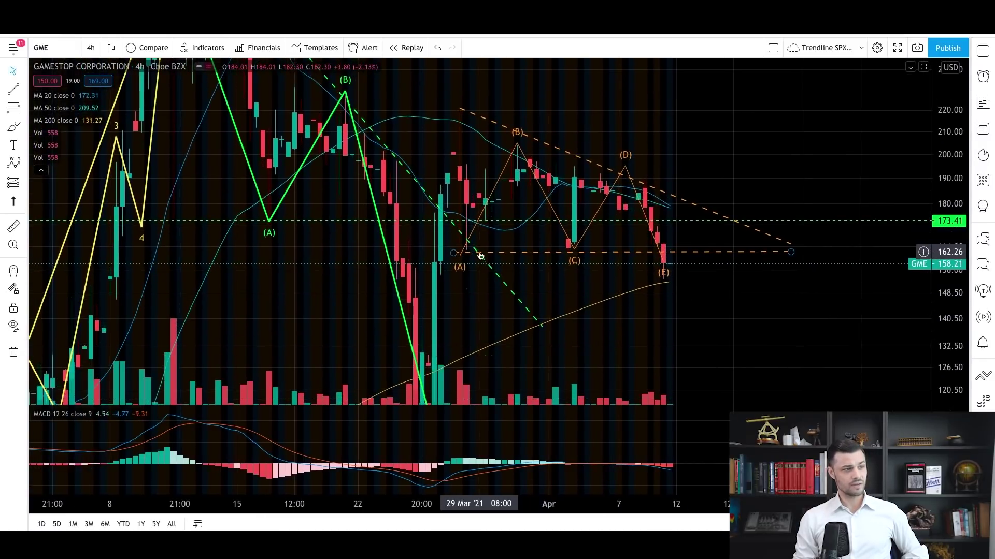
- Inspect the triangle's lower dashed trendline and the orange wave count around point (E)
click(657, 253)
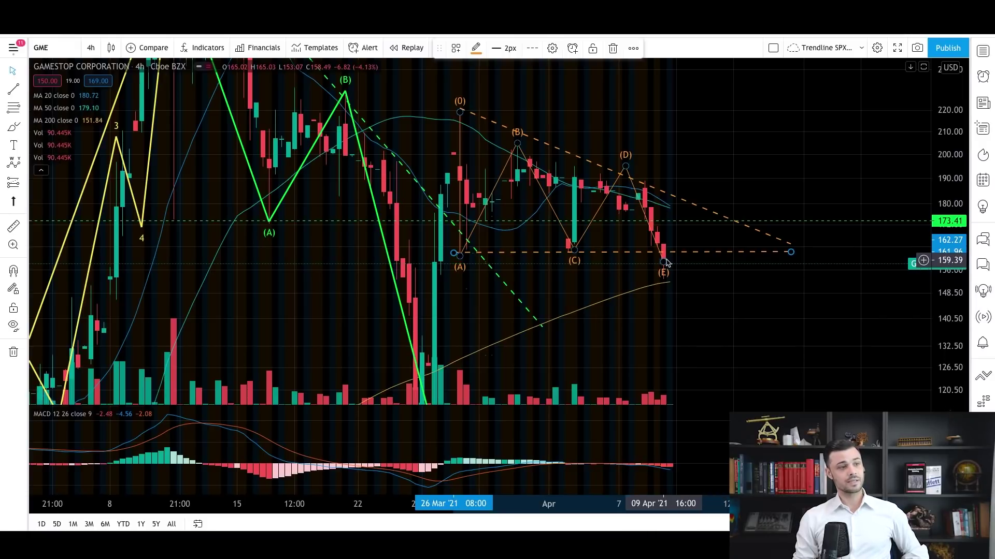
click(668, 269)
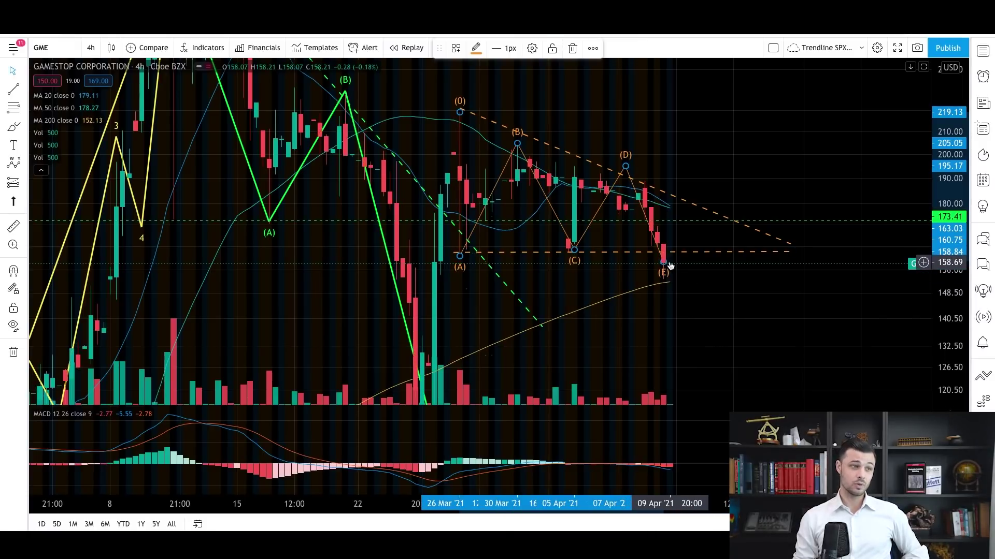
click(689, 300)
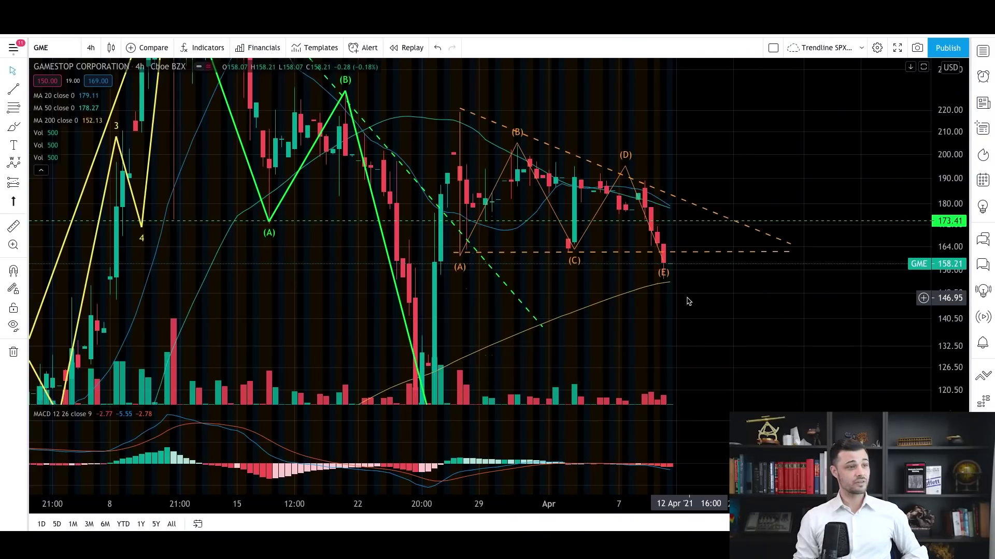
click(668, 264)
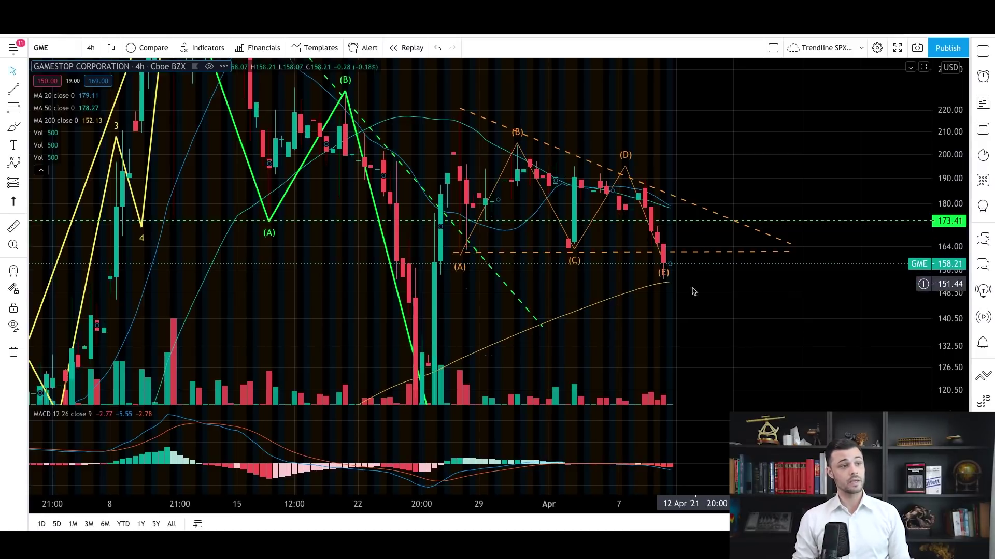
click(676, 254)
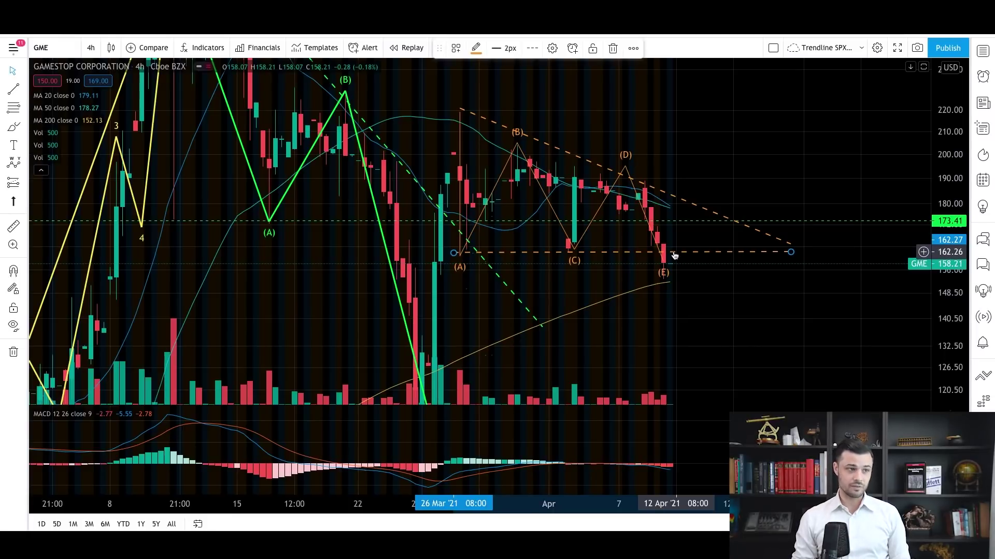
click(680, 280)
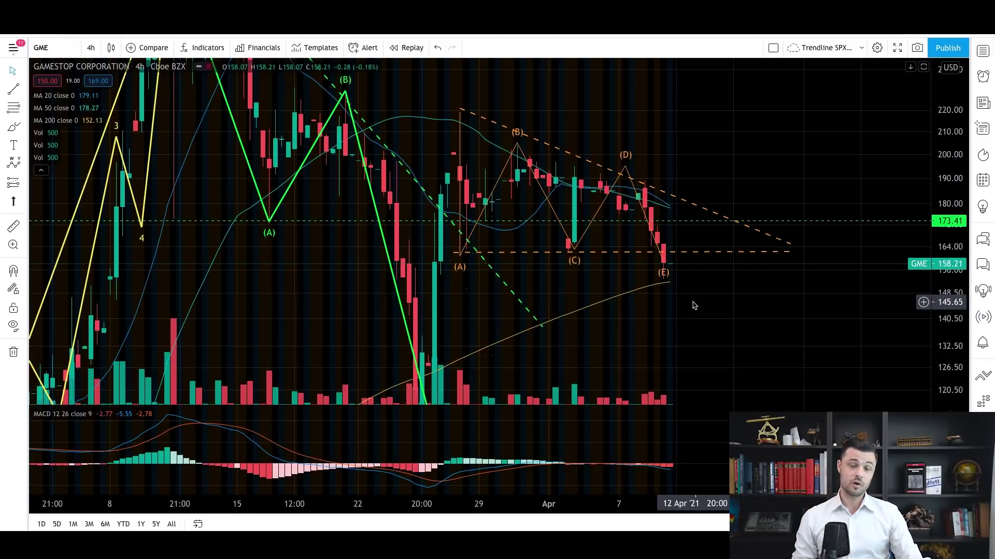
- Compare the triangle's wave (E) with the 200-period moving average and the preceding green (A)(B)(C) correction
drag(527, 506, 616, 523)
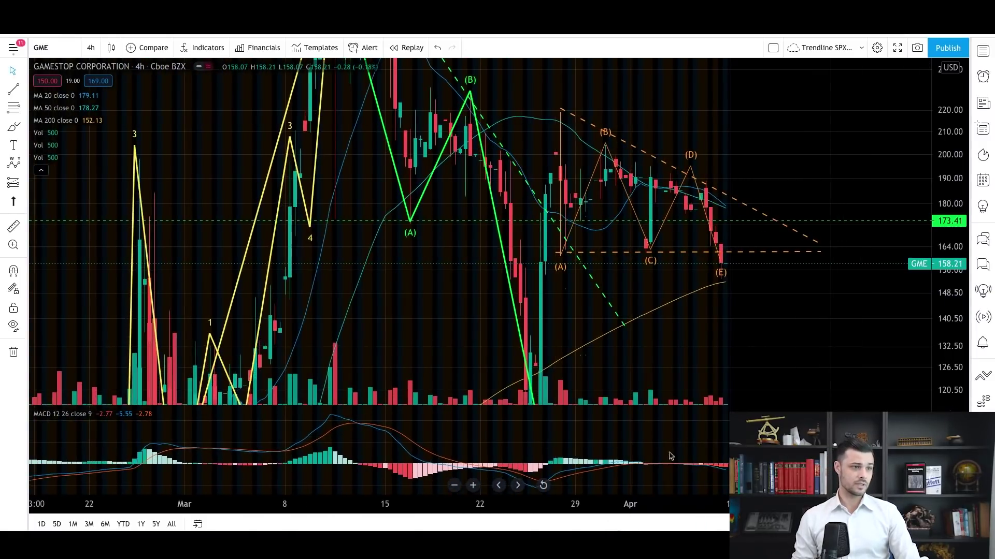
drag(943, 166, 946, 273)
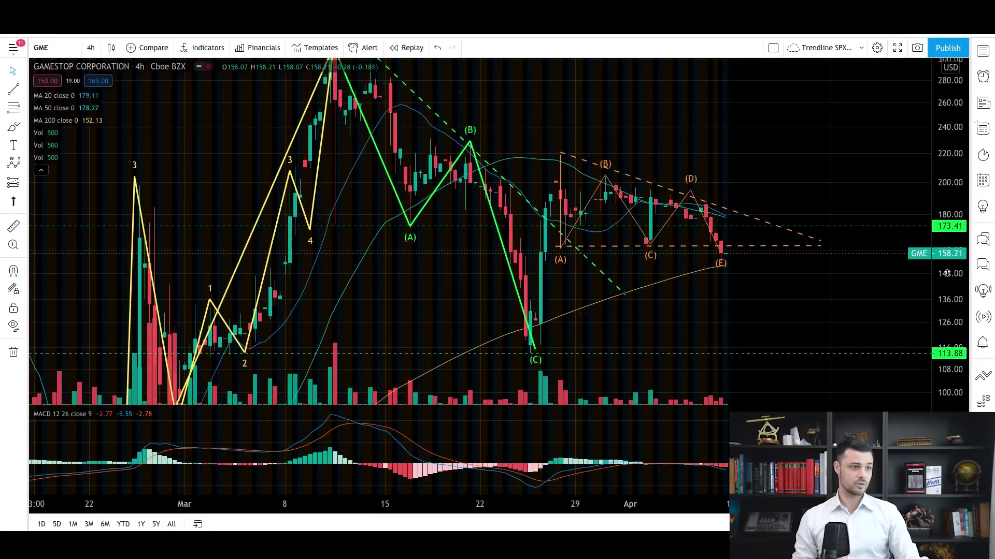
click(721, 269)
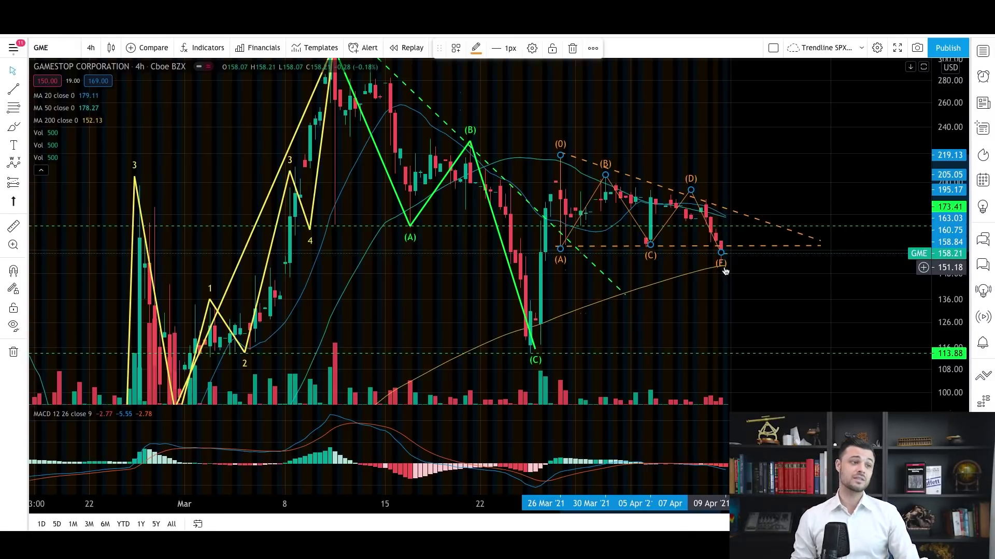
scroll(725, 271, down, 2)
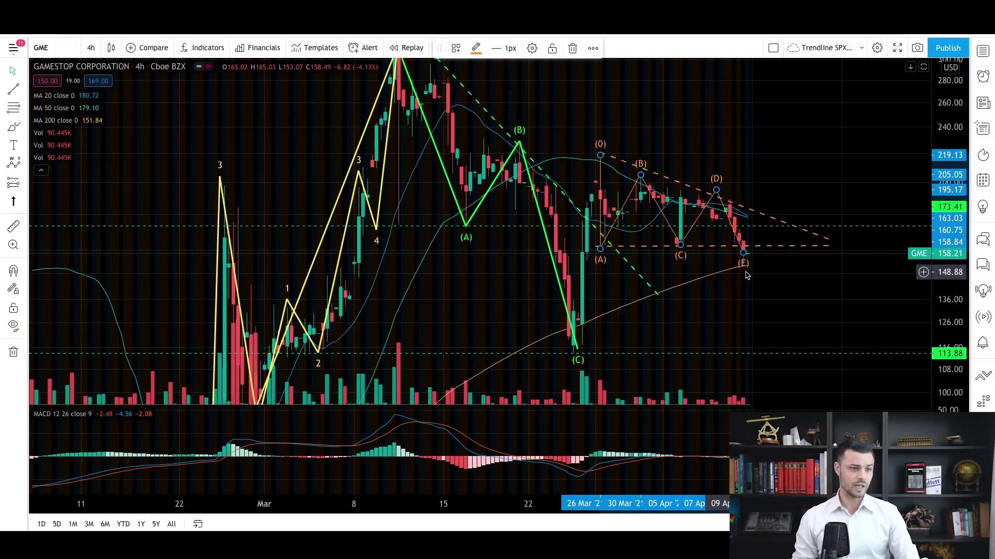
drag(953, 137, 951, 185)
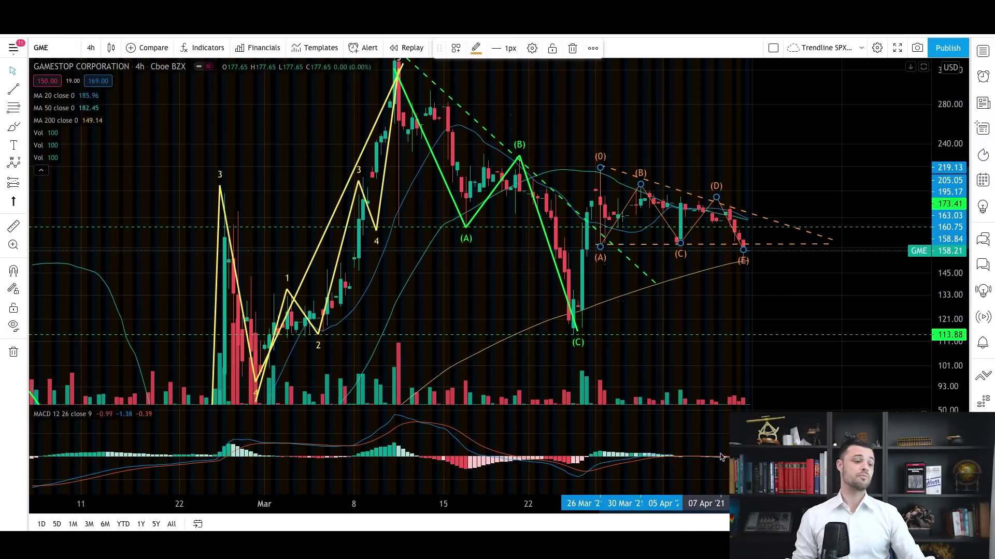
- Switch the GME chart to the daily interval and reset the chart view
click(90, 48)
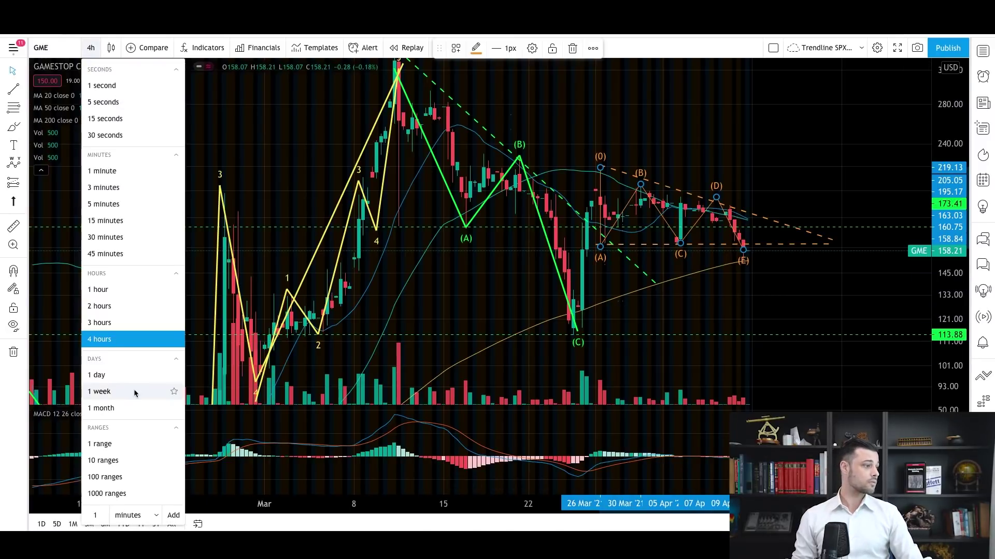
right_click(828, 196)
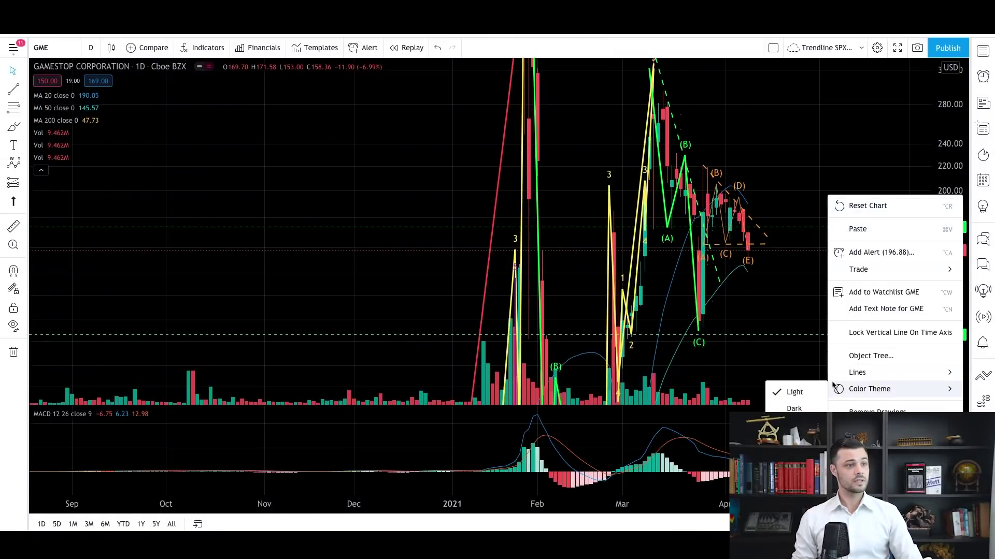
click(893, 205)
- Move the start point (0) of the green March (A)(B)(C) correction onto the 10 March peak at about 340
scroll(543, 373, up, 10)
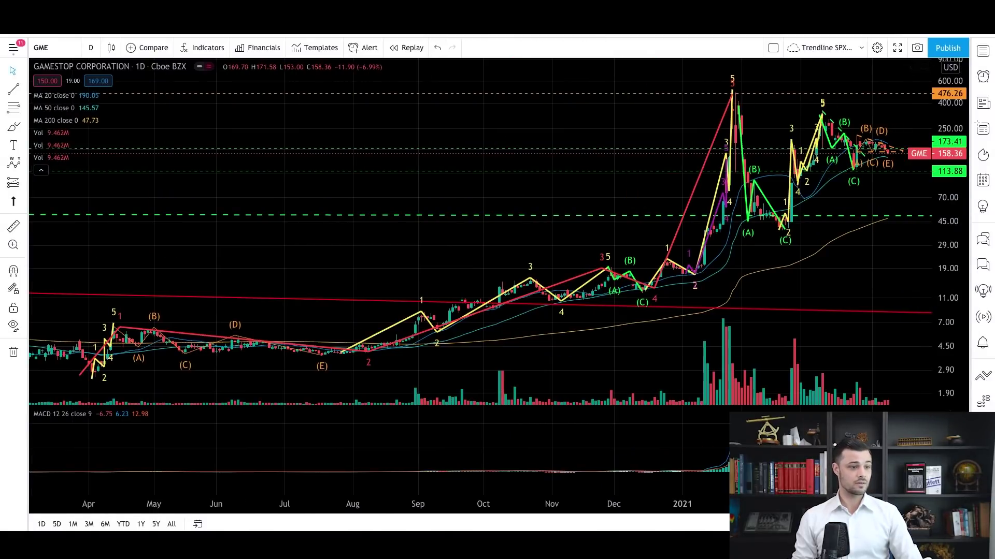
drag(949, 339, 949, 248)
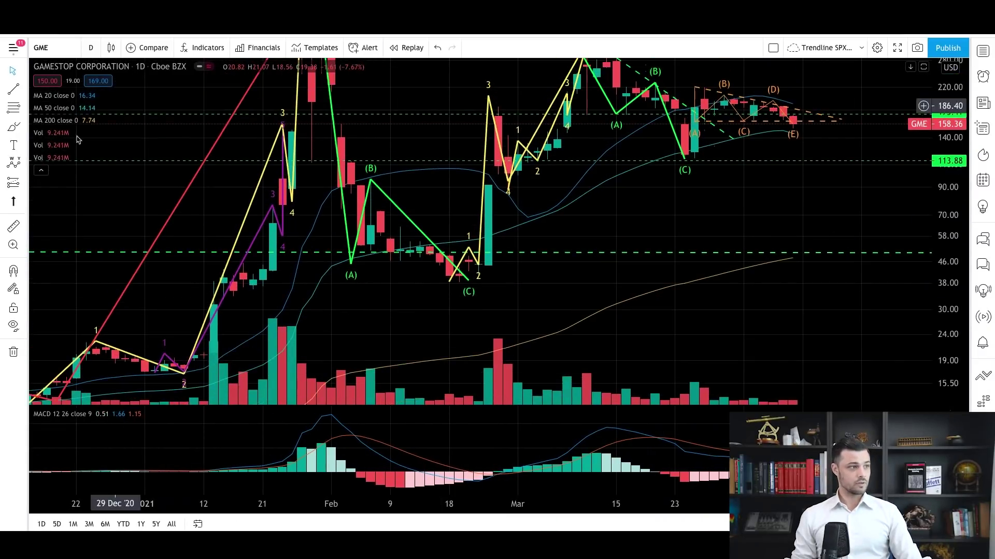
drag(414, 145, 244, 204)
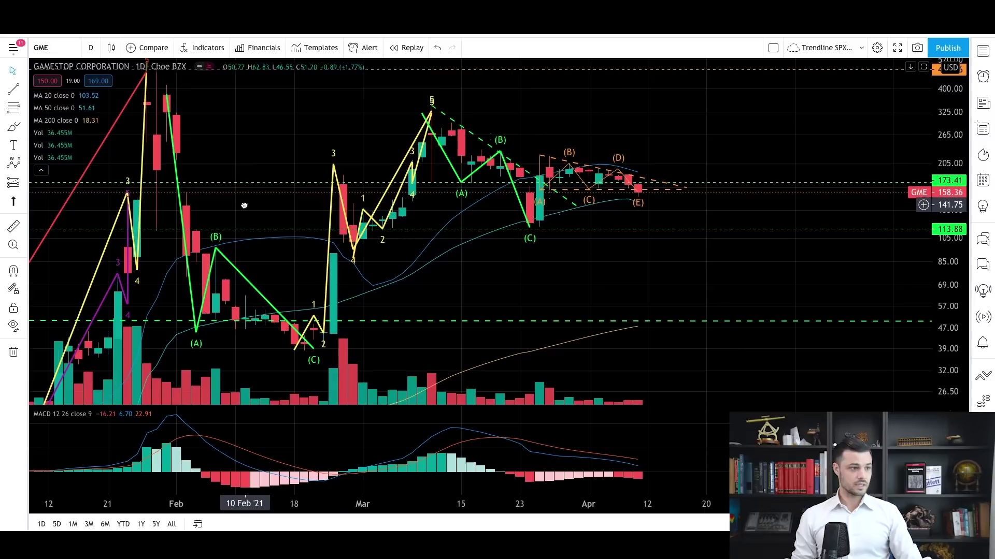
drag(938, 133, 939, 145)
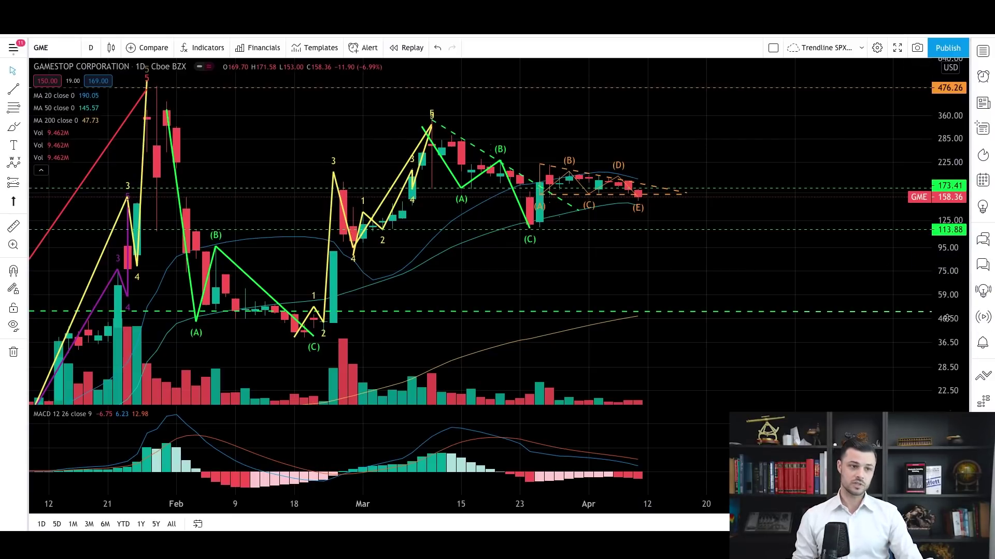
drag(947, 318, 947, 242)
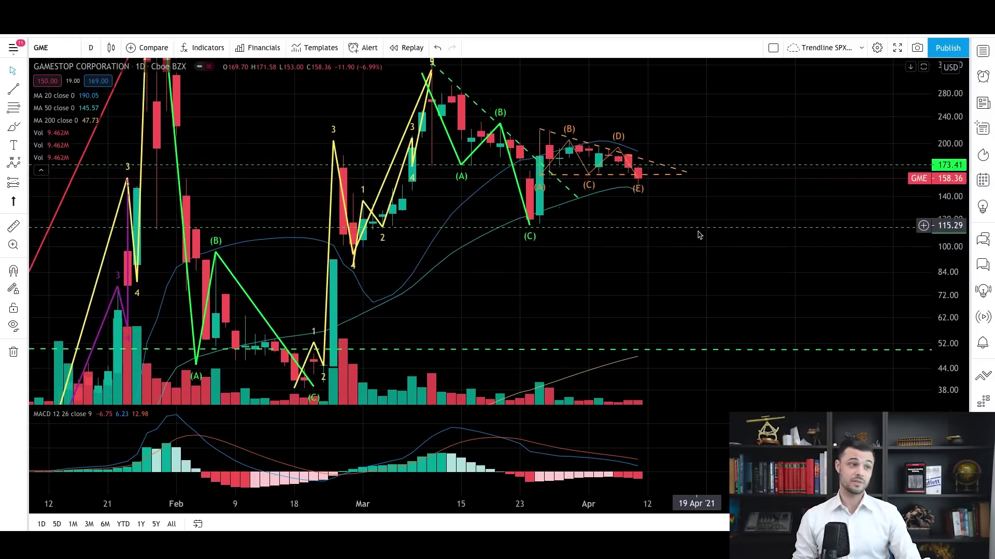
drag(452, 215, 466, 244)
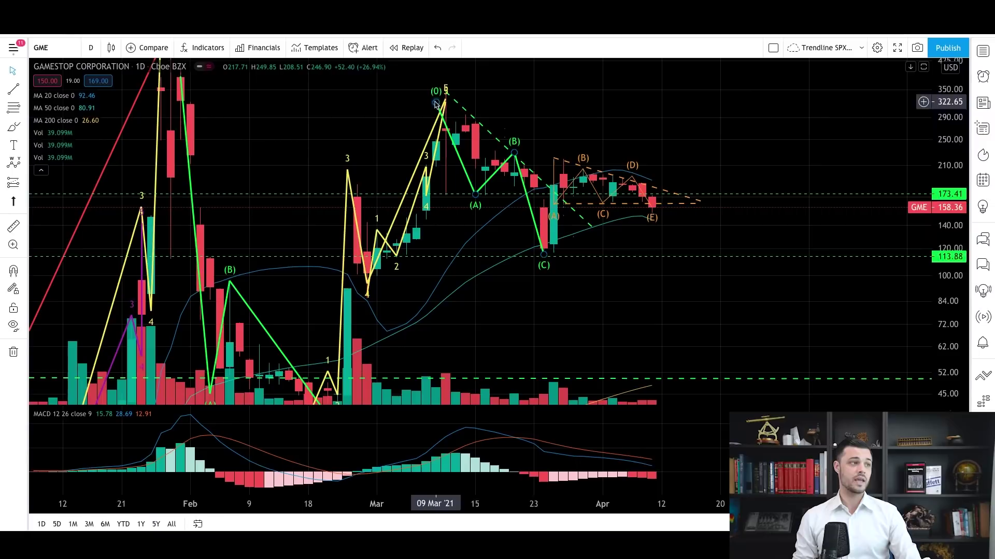
drag(435, 102, 445, 94)
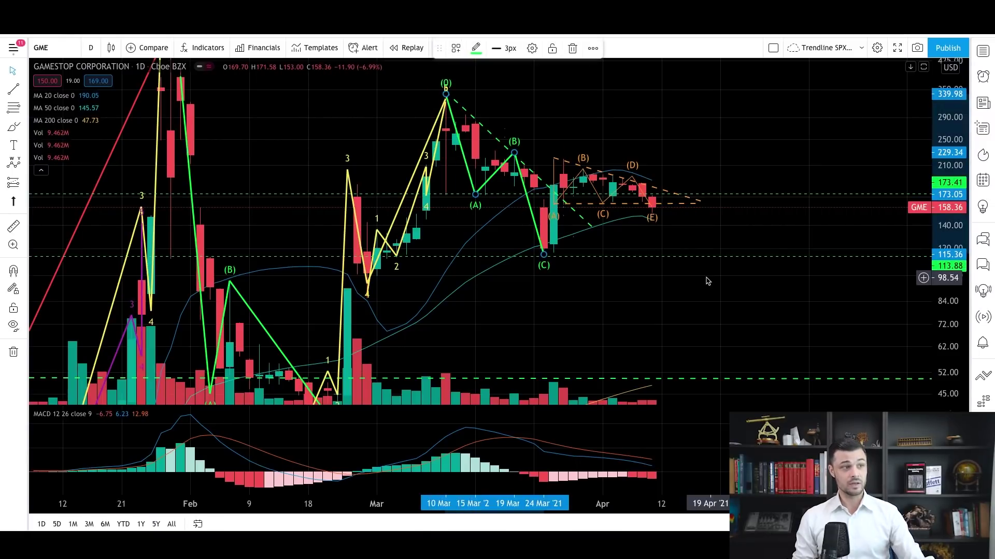
drag(657, 325, 631, 316)
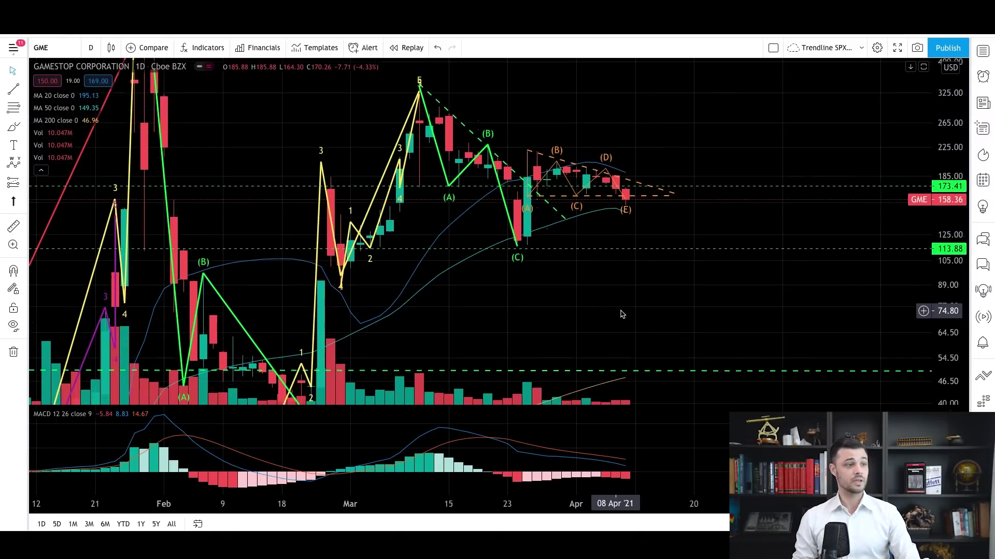
click(693, 249)
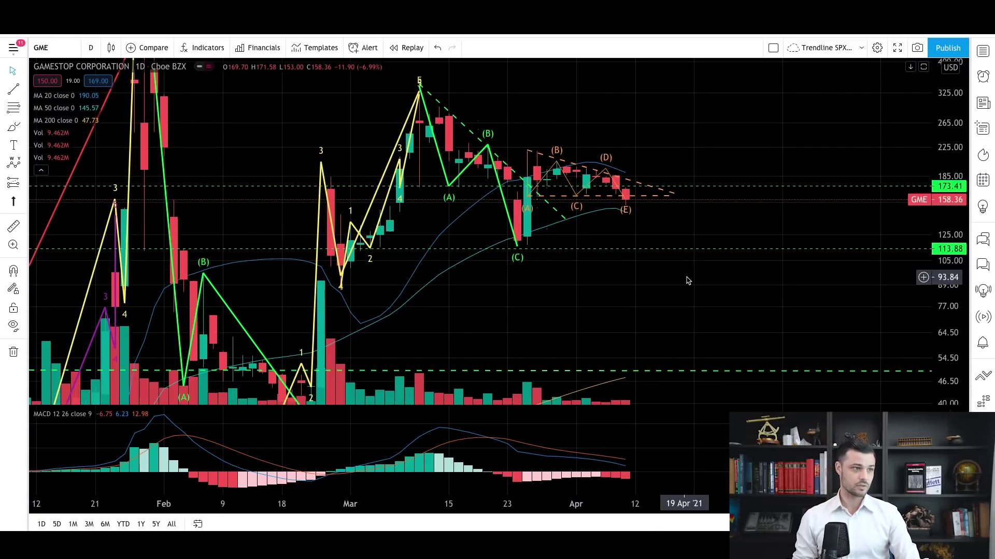